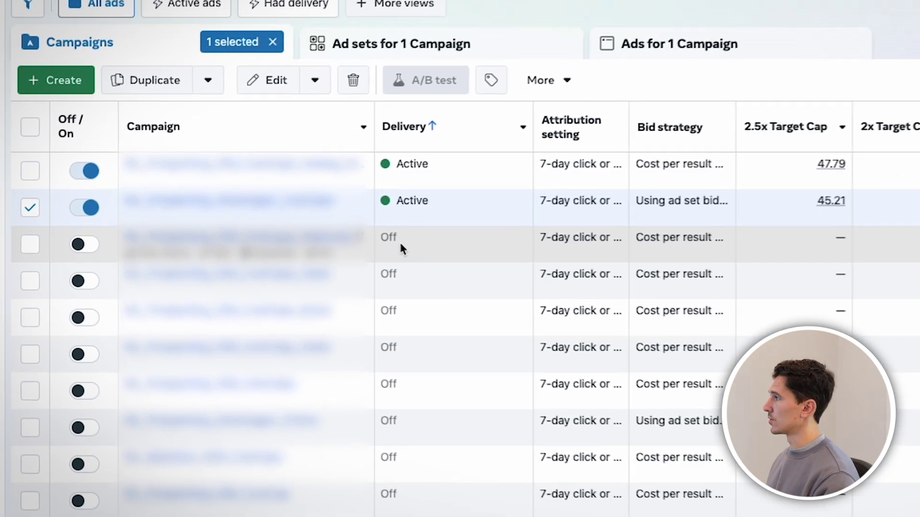
# Open the ad account's advertising settings from the expanded navigation sidebar
pyautogui.moveTo(45, 181)
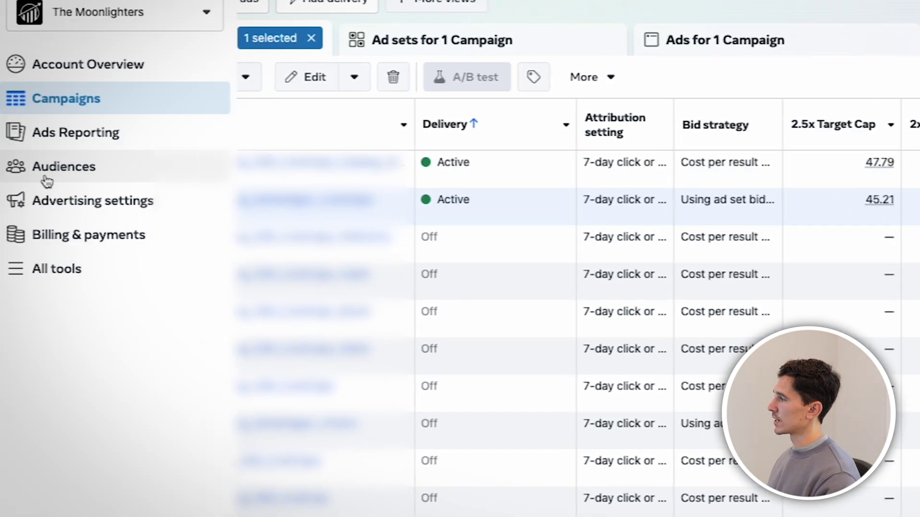
pyautogui.click(66, 207)
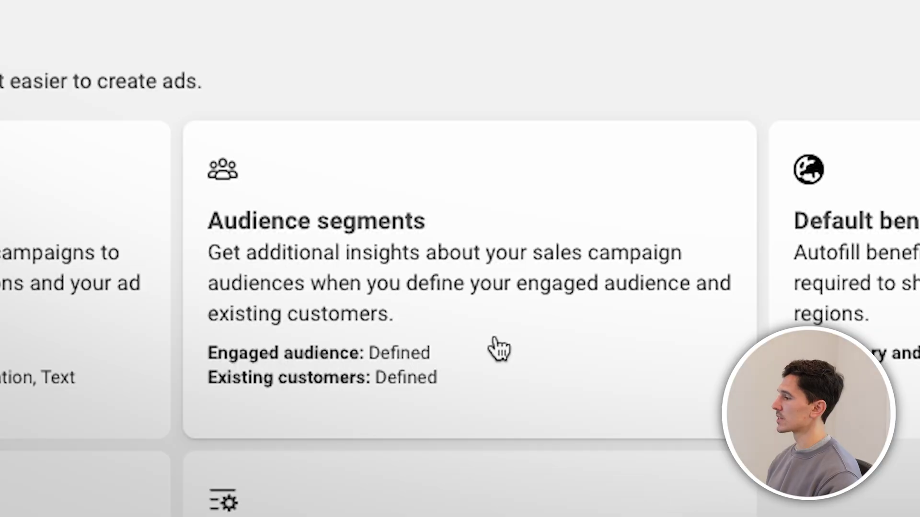
# Open Audience segments and expand Engaged audience to see its custom audiences
pyautogui.click(498, 350)
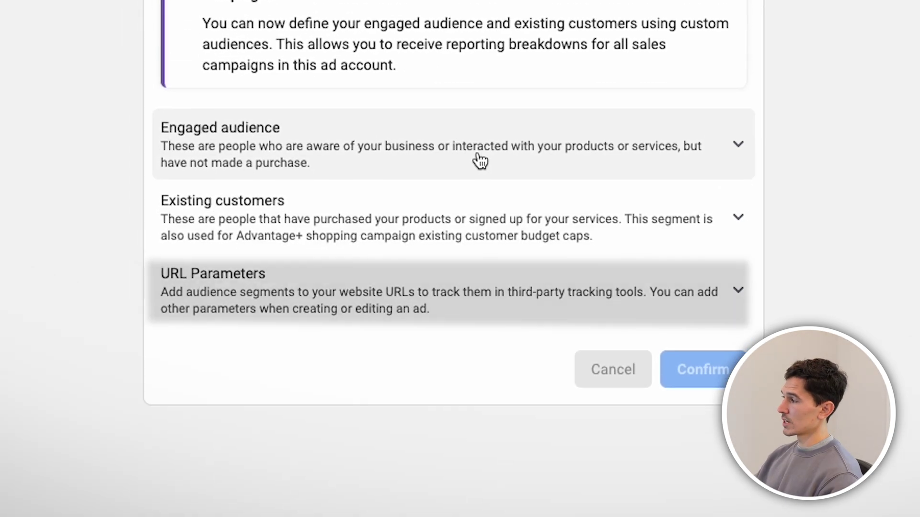
pyautogui.click(485, 202)
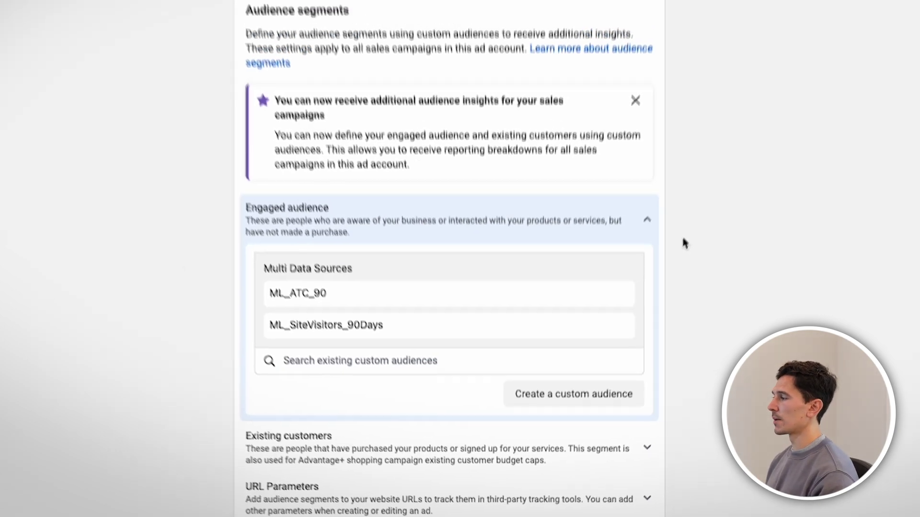
# Start a new custom audience from the Engaged audience segment
pyautogui.click(557, 434)
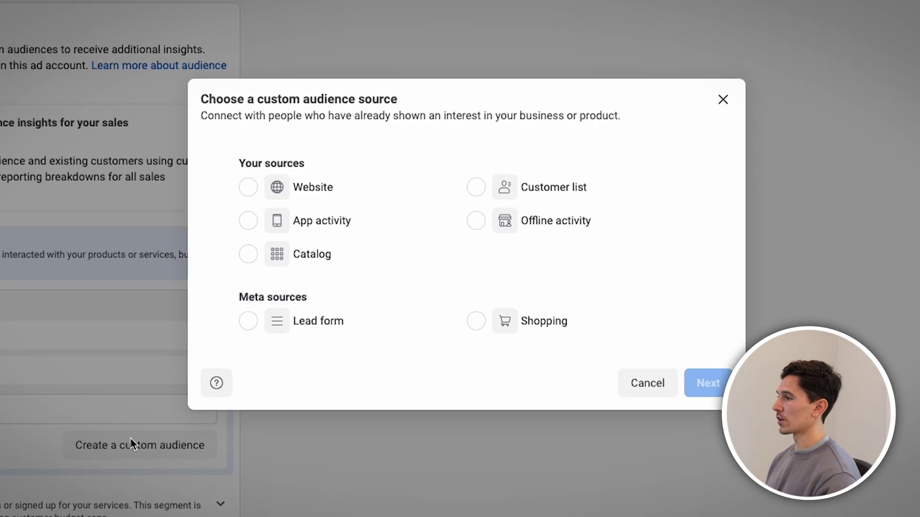
# Create pixel-based website audience 'Site Visitors 30 Days': all website visitors, 30-day retention
pyautogui.click(279, 197)
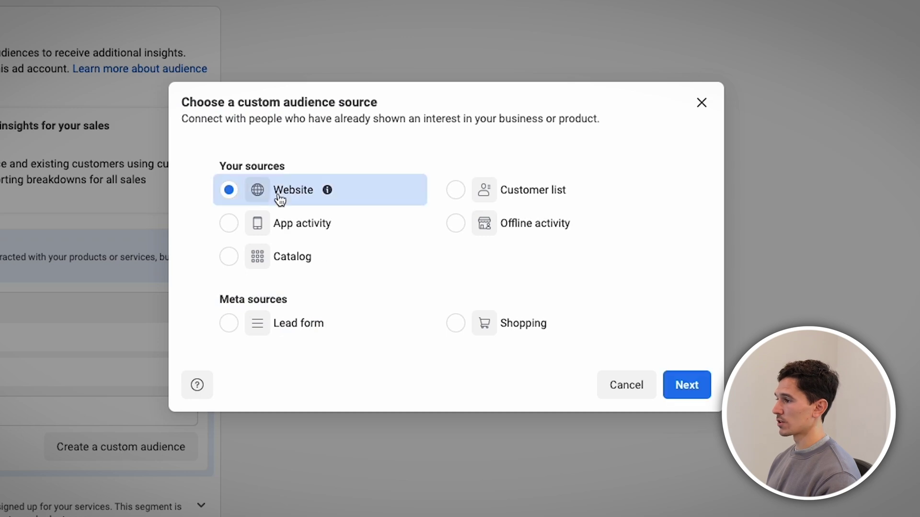
pyautogui.click(690, 386)
pyautogui.click(360, 144)
pyautogui.click(377, 215)
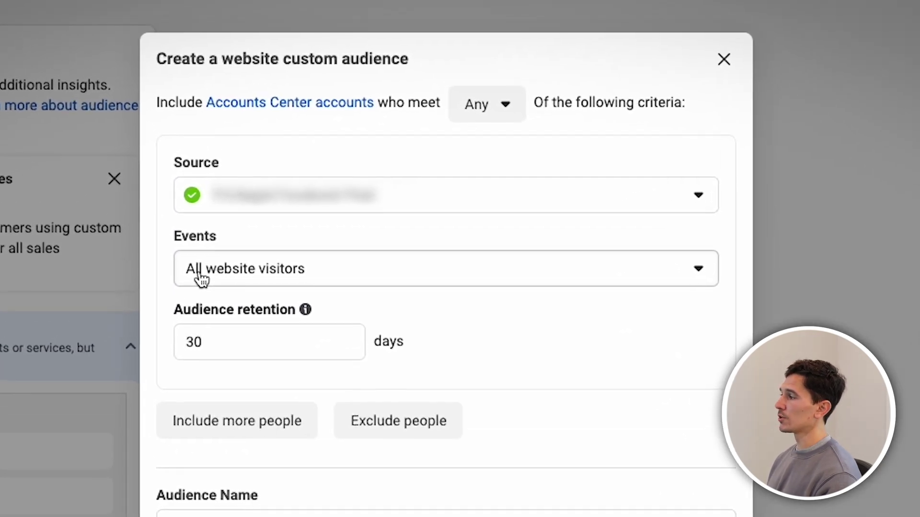
pyautogui.click(197, 283)
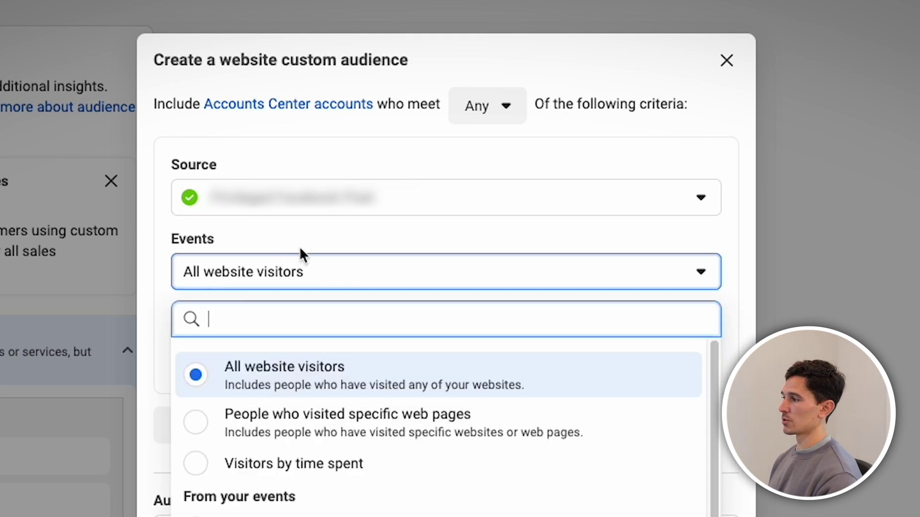
pyautogui.click(295, 260)
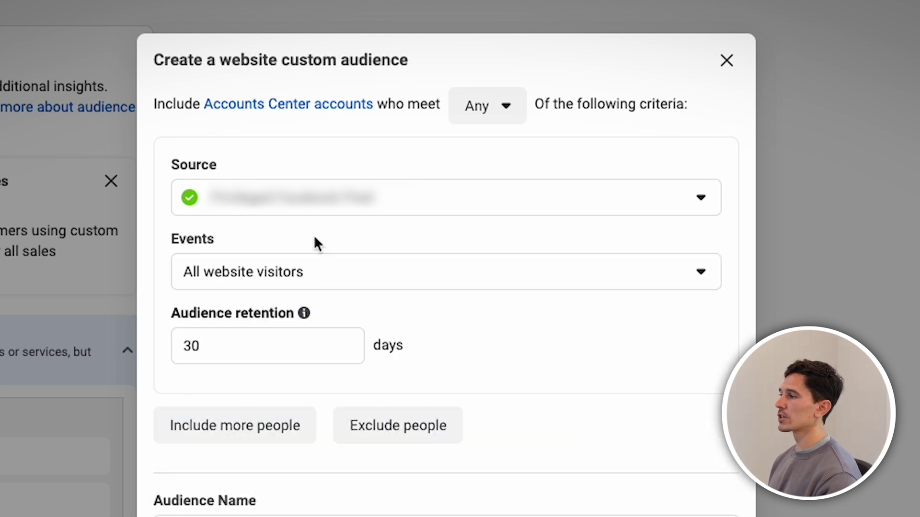
pyautogui.click(228, 343)
pyautogui.click(473, 307)
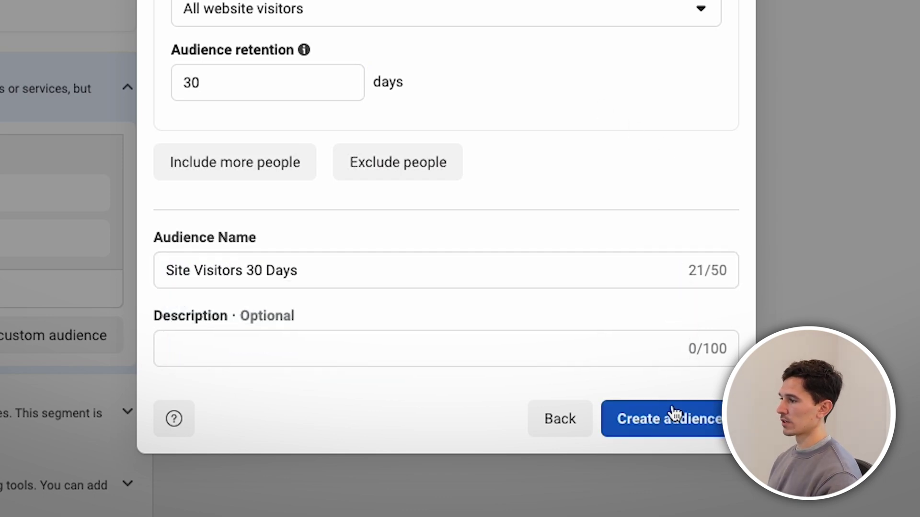
pyautogui.click(679, 419)
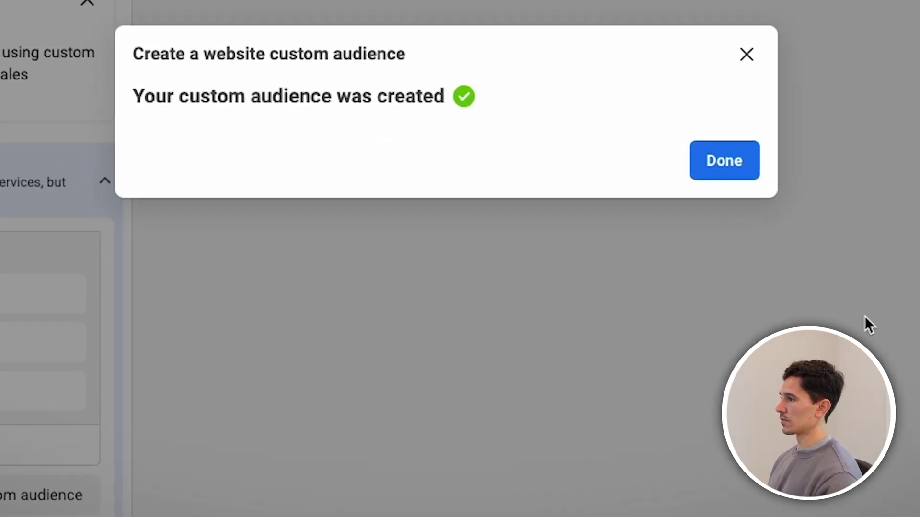
pyautogui.click(723, 152)
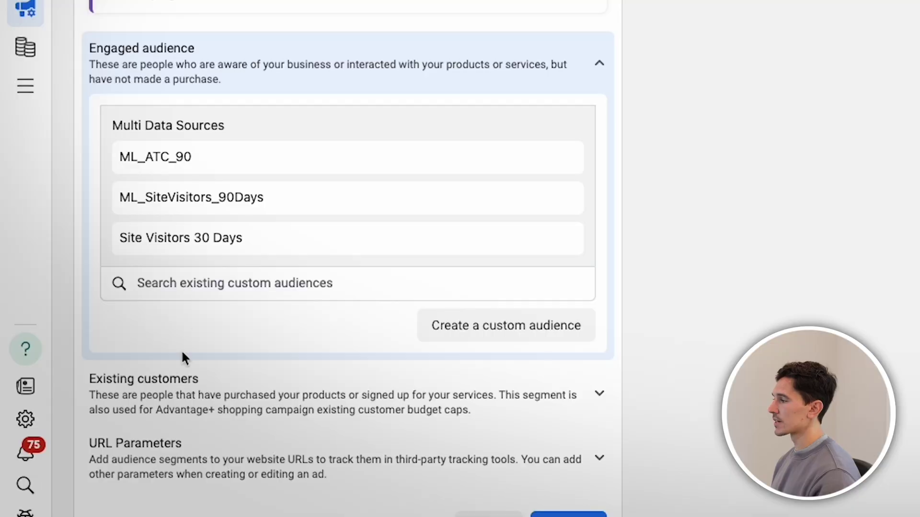
# Expand Existing customers to show ML_Purchase_180Days and Ads Purchase All Time
pyautogui.click(189, 369)
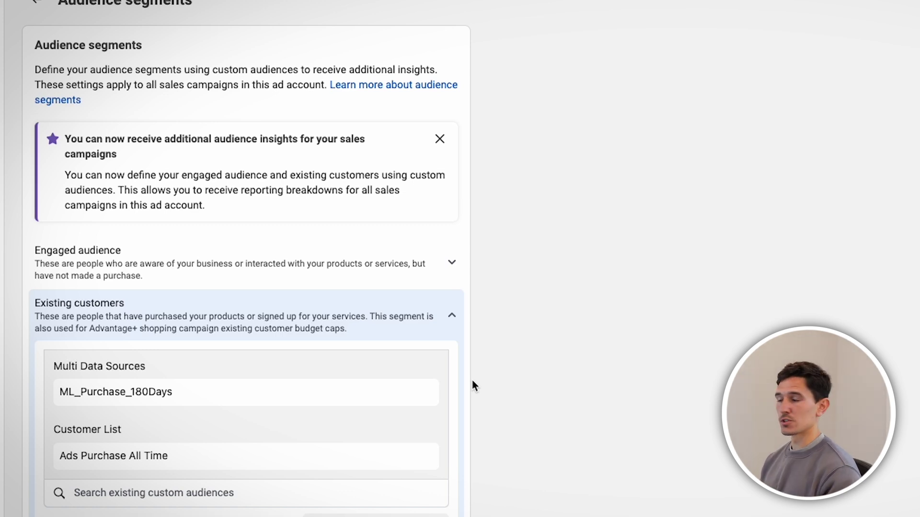
# Create website audience 'Purchase 180' from the Purchase event with 180-day retention
pyautogui.scroll(-2, 472, 374)
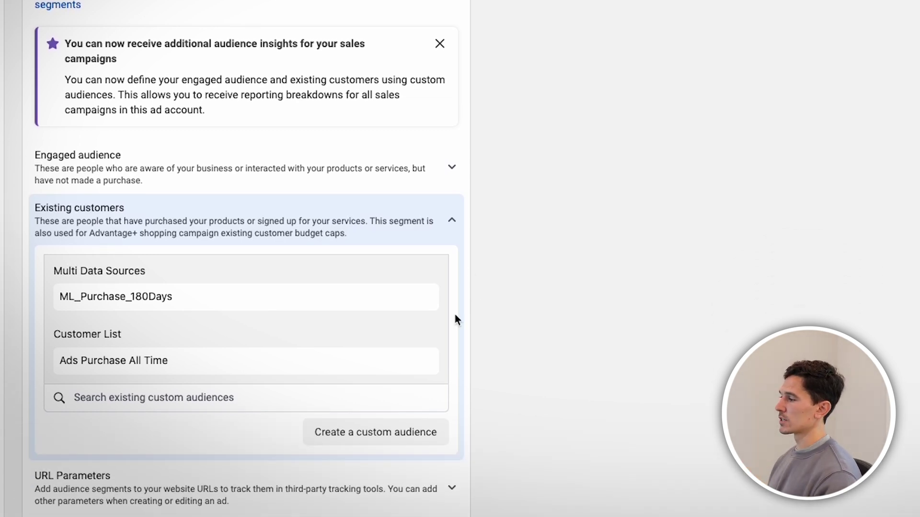
pyautogui.click(403, 445)
pyautogui.click(335, 164)
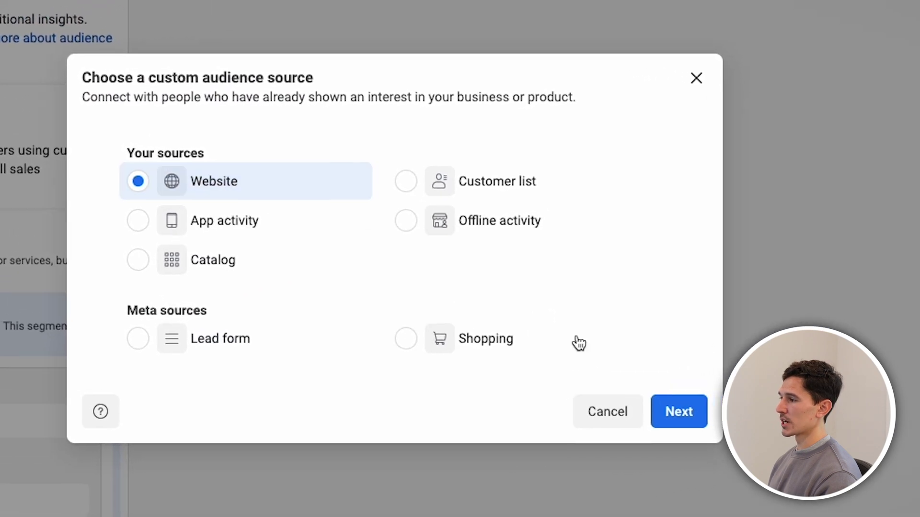
pyautogui.click(677, 413)
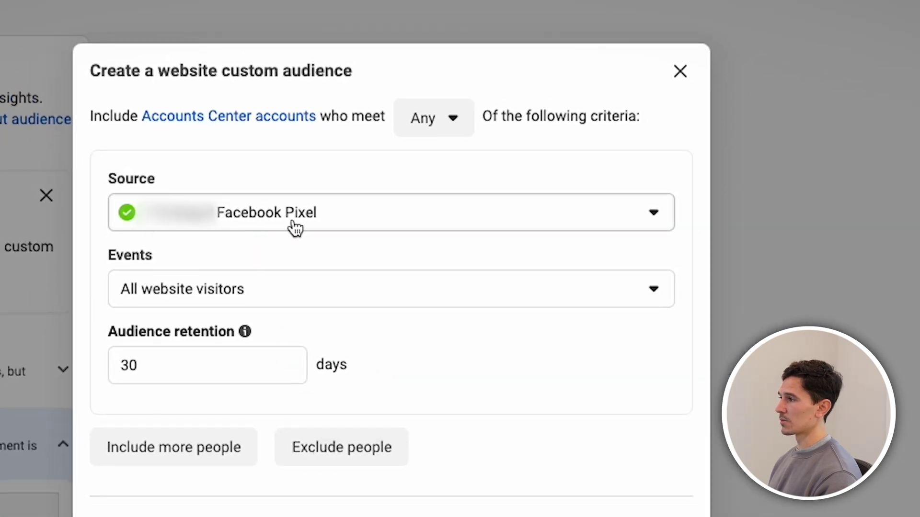
pyautogui.click(154, 300)
pyautogui.write('purch')
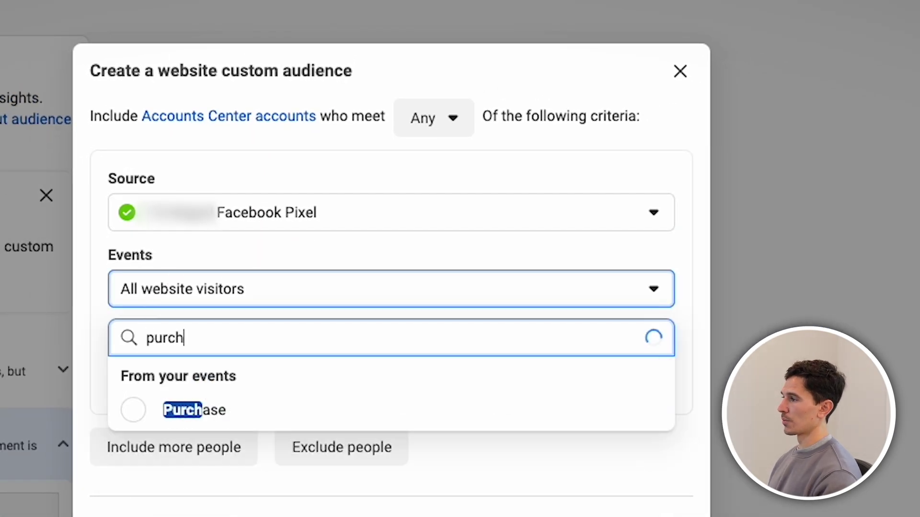
pyautogui.click(181, 410)
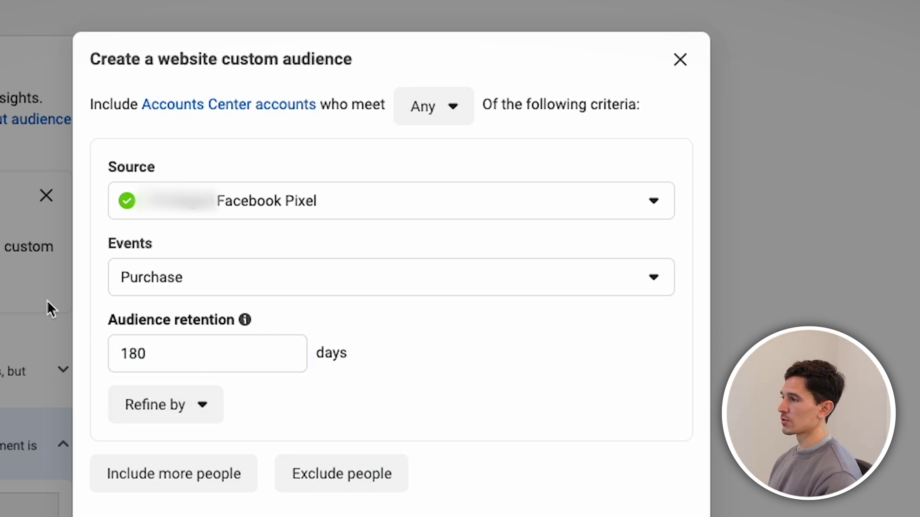
pyautogui.click(257, 445)
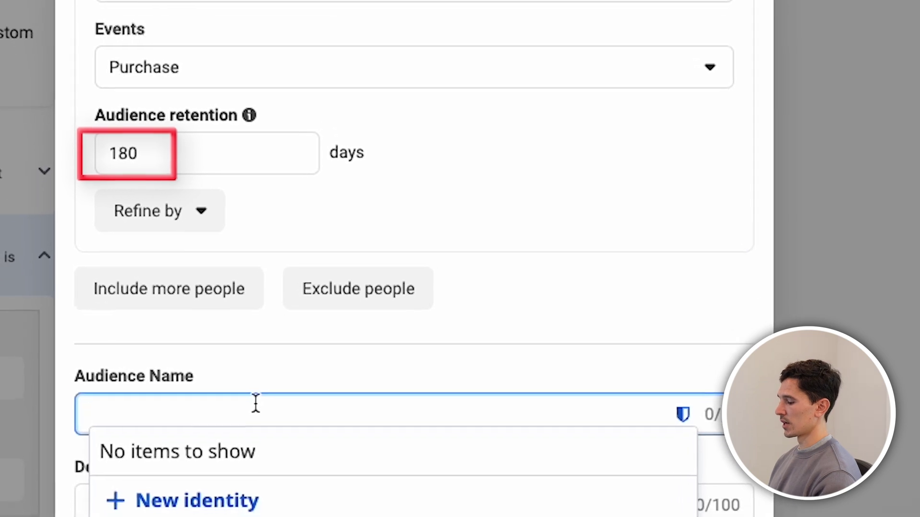
pyautogui.write('Purchase 180')
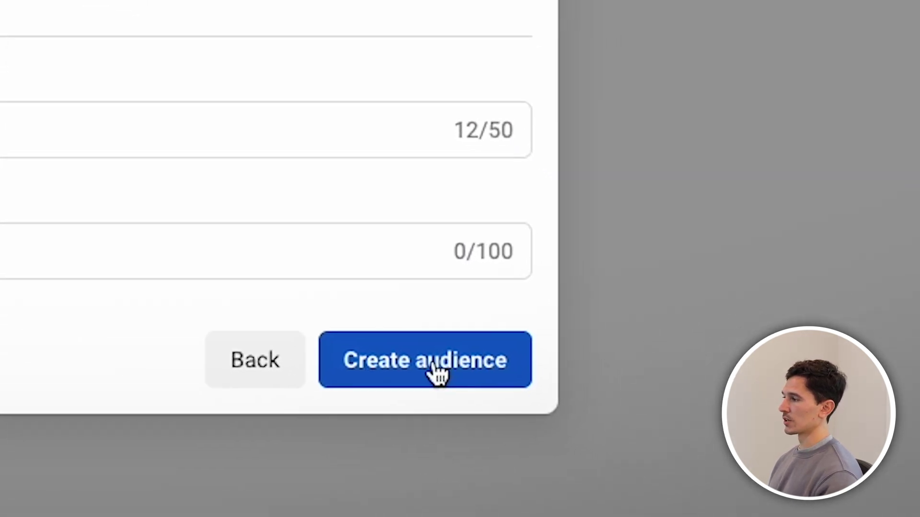
pyautogui.click(436, 373)
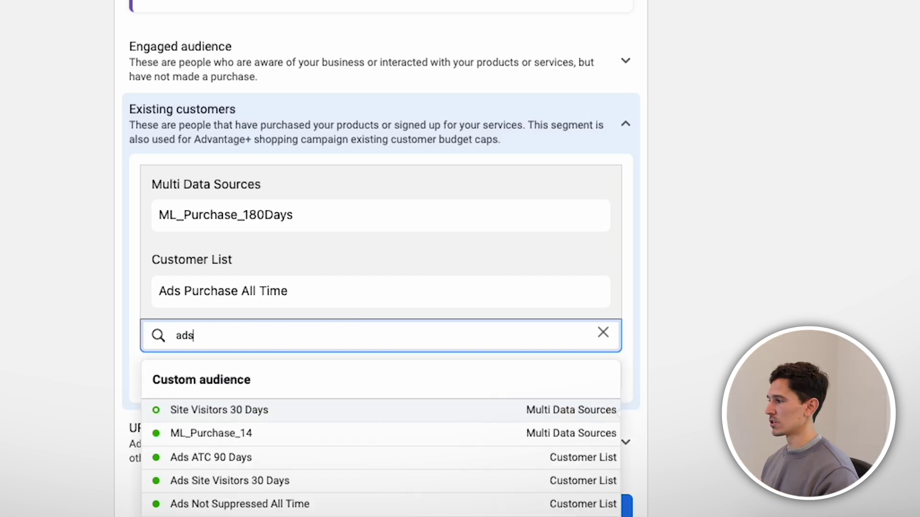
# Browse the 'ads' custom audience search results for the Existing customers segment
pyautogui.scroll(-2, 632, 136)
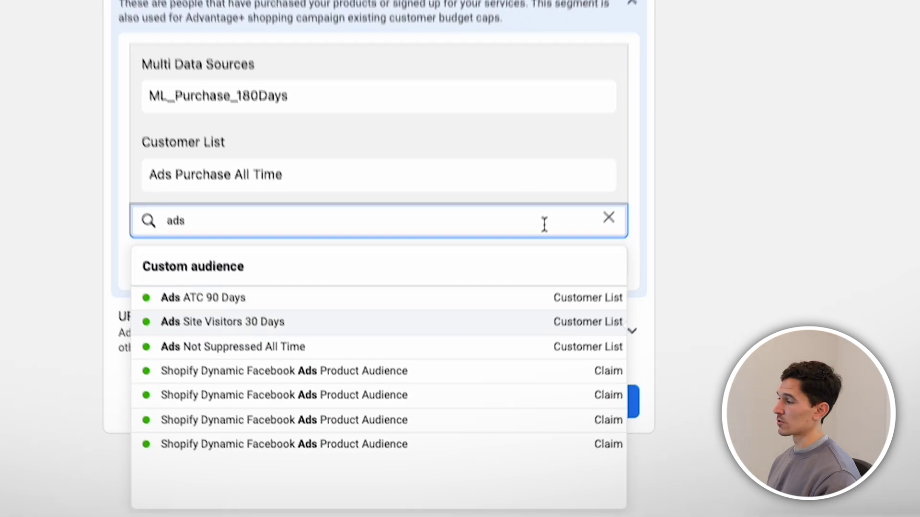
pyautogui.moveTo(569, 316)
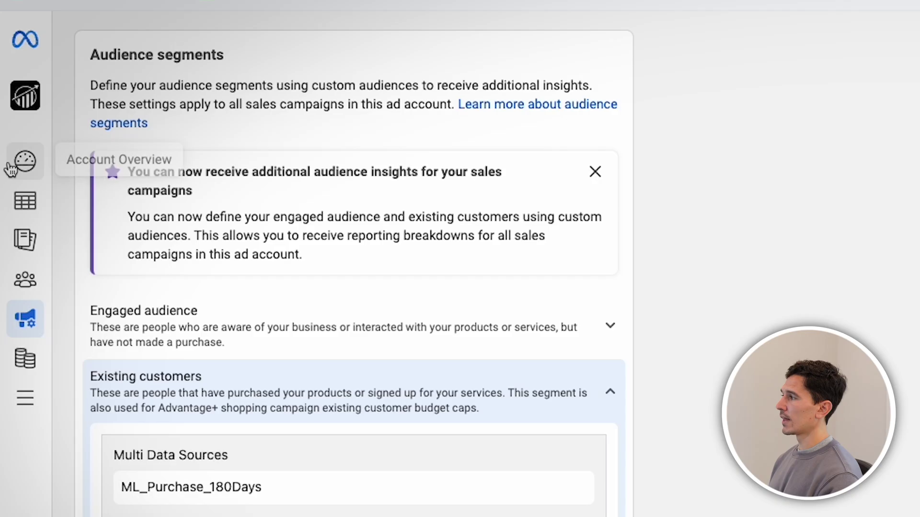
# Go to Campaigns and scroll the ML_Prospecting_Advantage+_CostCaps editor down to Reporting
pyautogui.click(27, 203)
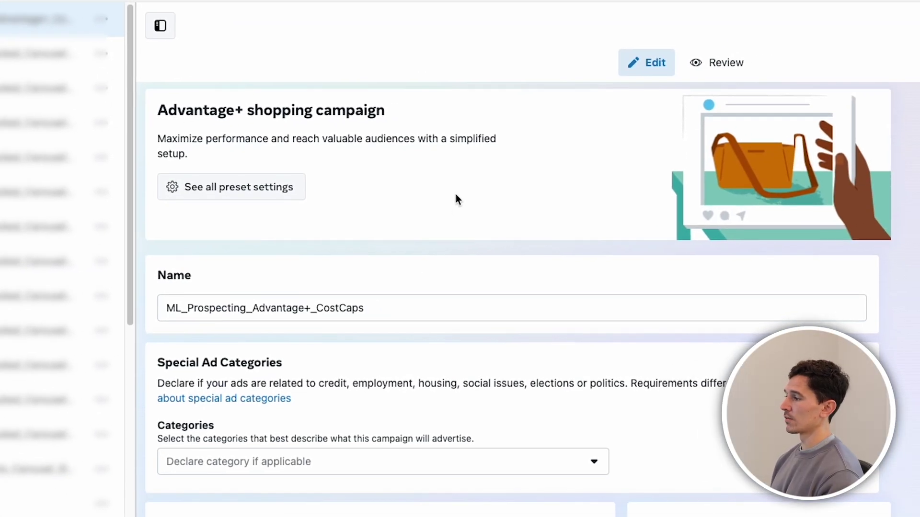
pyautogui.scroll(-4, 454, 191)
pyautogui.scroll(-15, 431, 199)
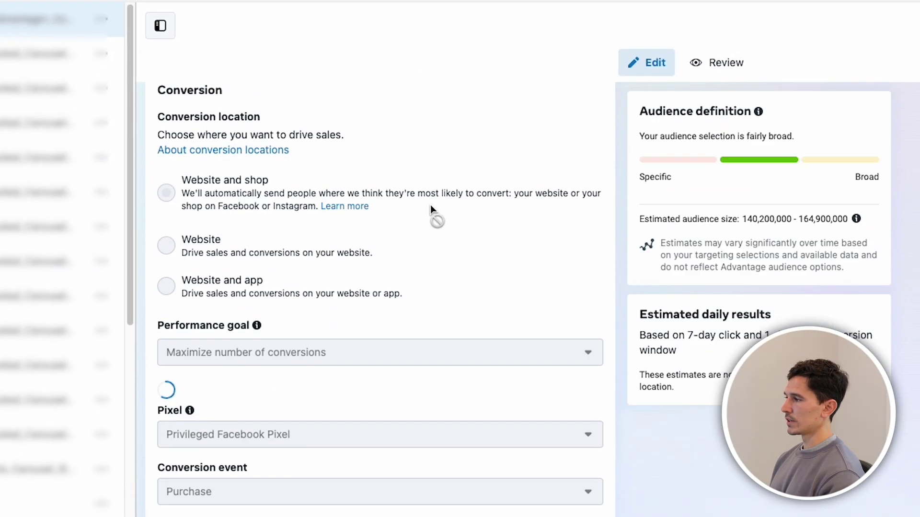
pyautogui.scroll(-5, 419, 195)
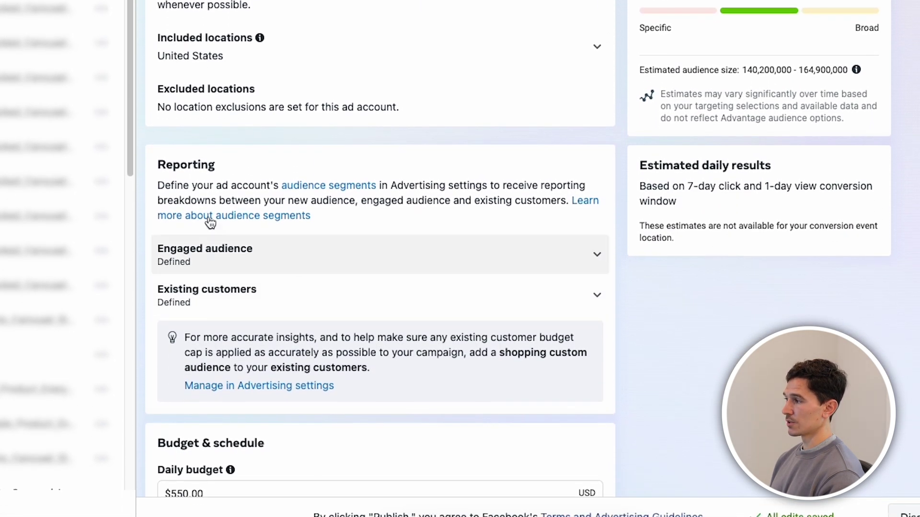
# Check that Engaged audience and Existing customers both show as Defined
pyautogui.click(209, 268)
pyautogui.scroll(-3, 290, 267)
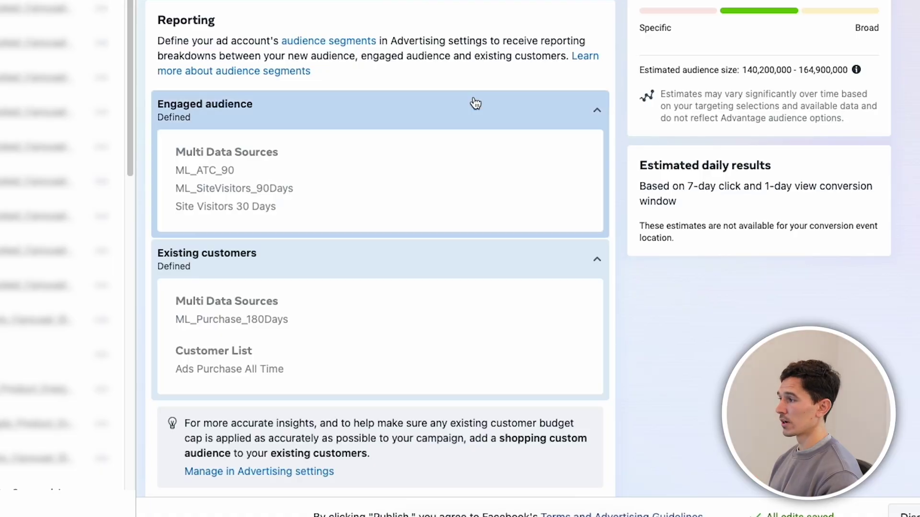
pyautogui.click(476, 103)
pyautogui.click(497, 144)
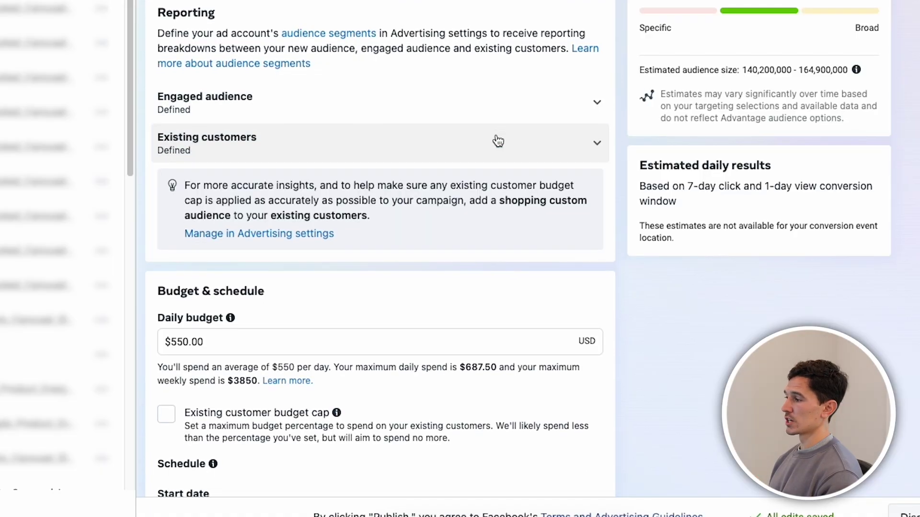
pyautogui.scroll(-3, 498, 139)
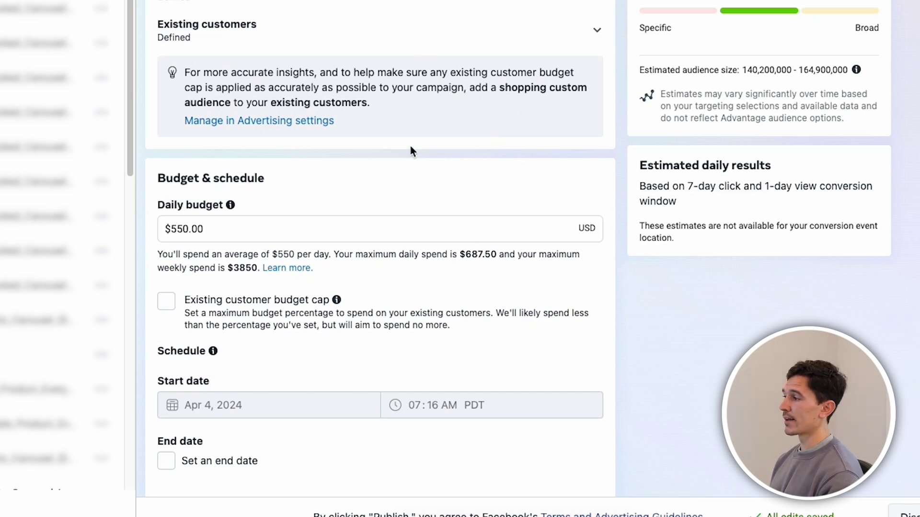
pyautogui.scroll(-1, 336, 183)
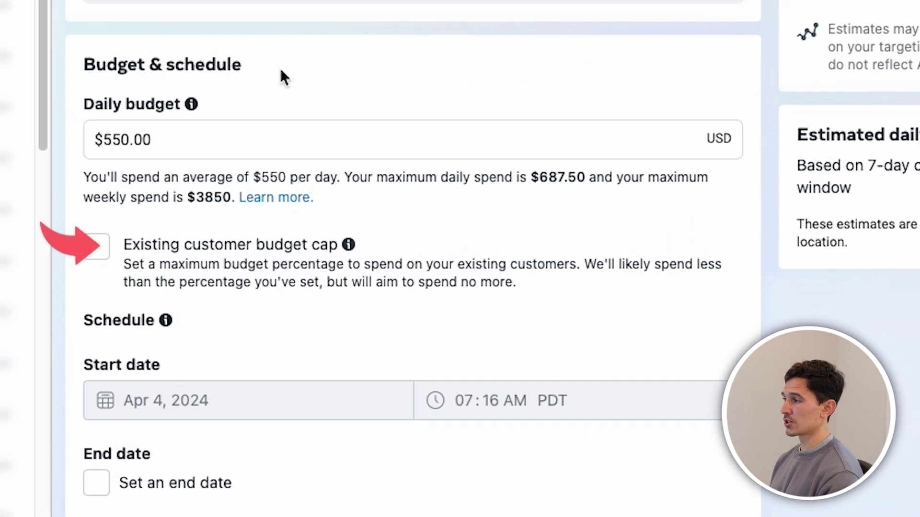
# Enable the existing customer budget cap and begin entering a percentage
pyautogui.click(115, 262)
pyautogui.click(260, 320)
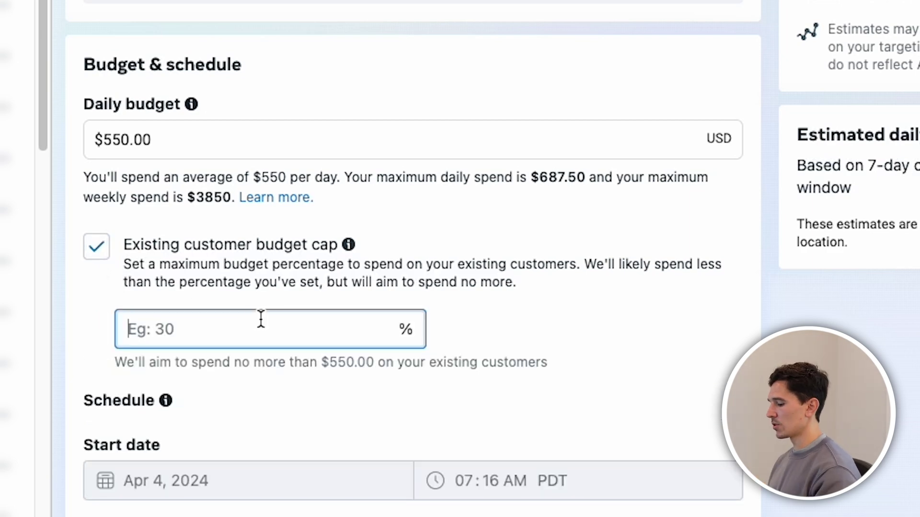
pyautogui.write('0')
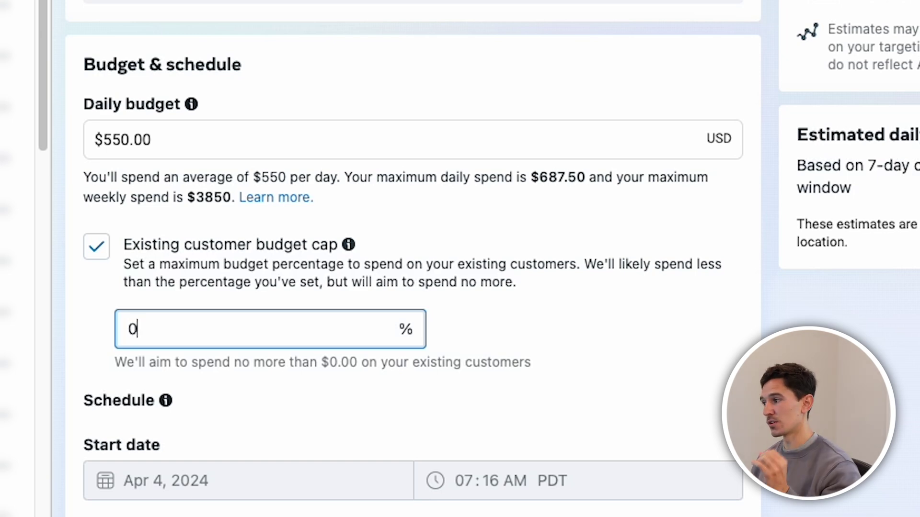
pyautogui.scroll(-3, 380, 390)
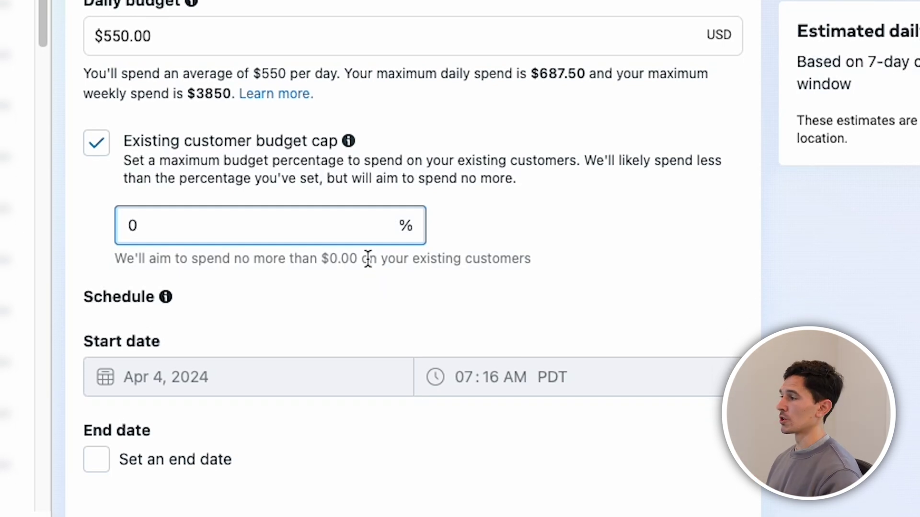
# Set the existing customer budget cap to 30%, limiting spend to $165.00
pyautogui.click(98, 147)
pyautogui.click(98, 148)
pyautogui.click(191, 231)
pyautogui.write('30')
pyautogui.click(485, 207)
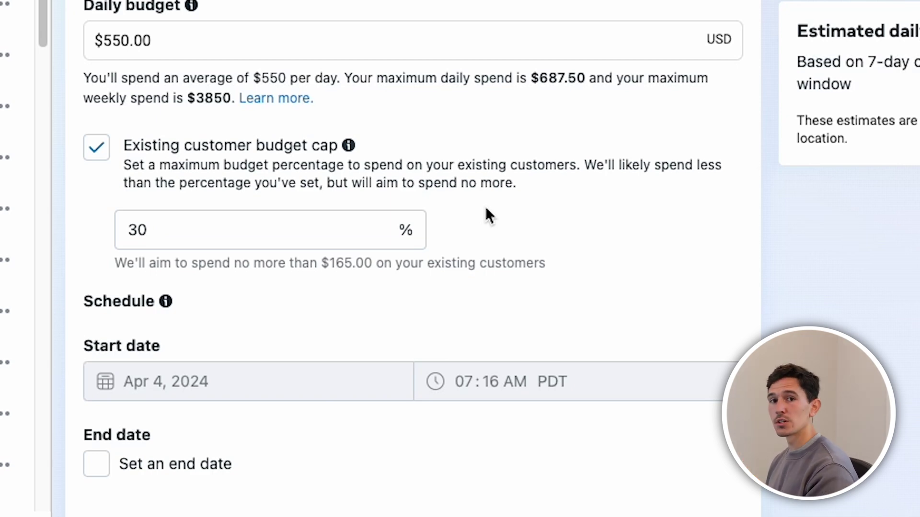
# Clear the cap percentage and switch the existing customer budget cap off
pyautogui.click(305, 232)
pyautogui.write('0')
pyautogui.press('super+a')
pyautogui.write('0')
pyautogui.click(124, 150)
pyautogui.click(97, 149)
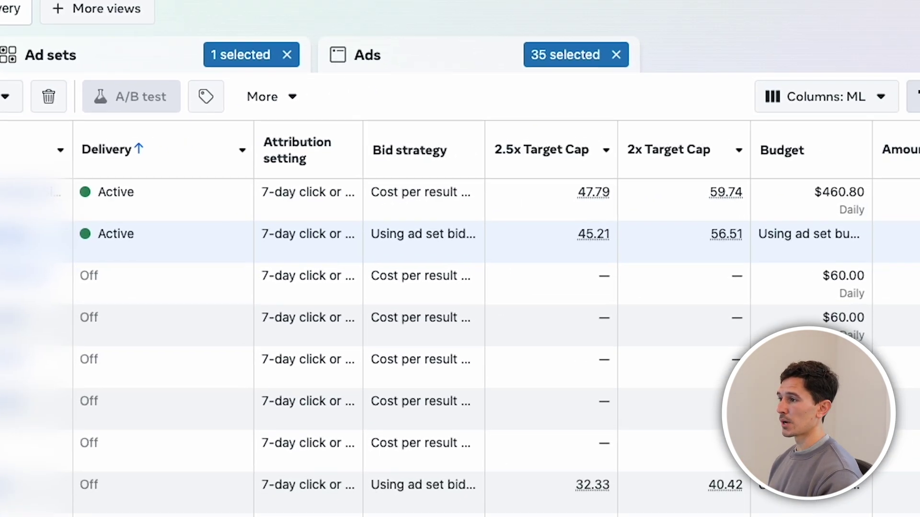
# Break down campaign results by Audience segments, found by searching 'audi'
pyautogui.click(764, 129)
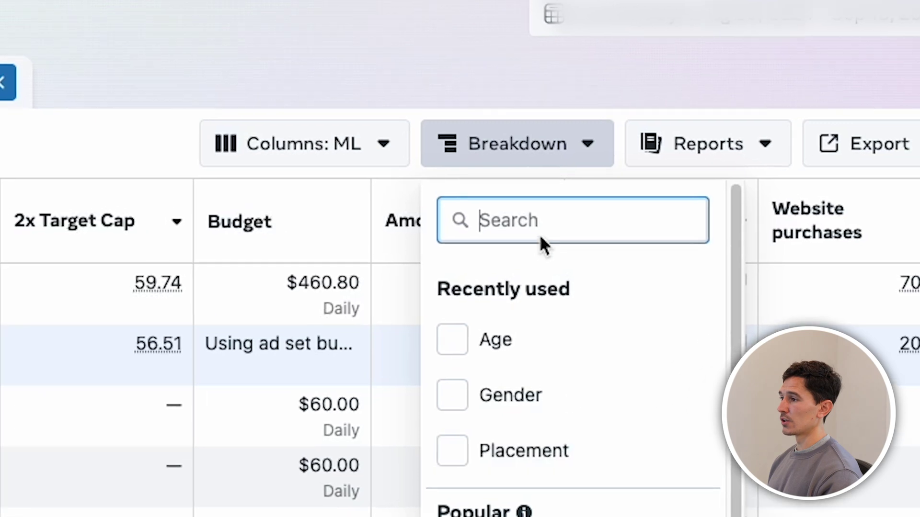
pyautogui.write('audi')
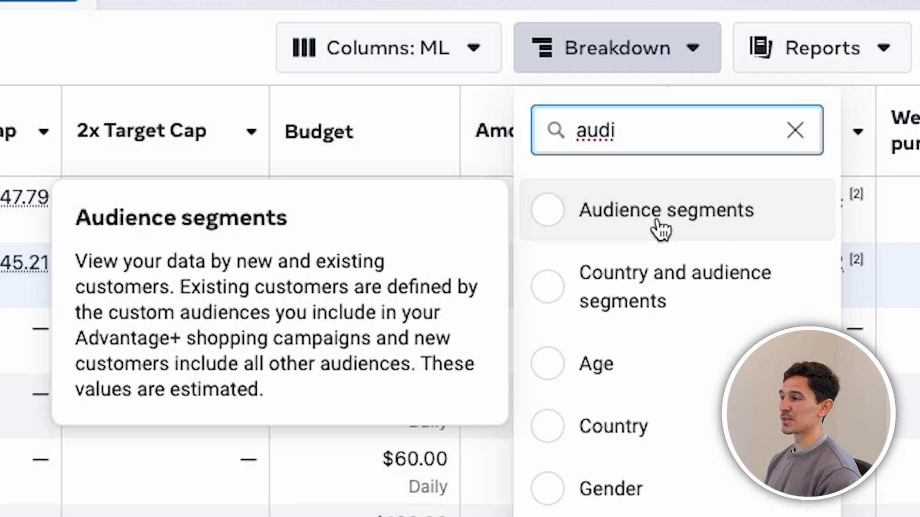
pyautogui.click(661, 226)
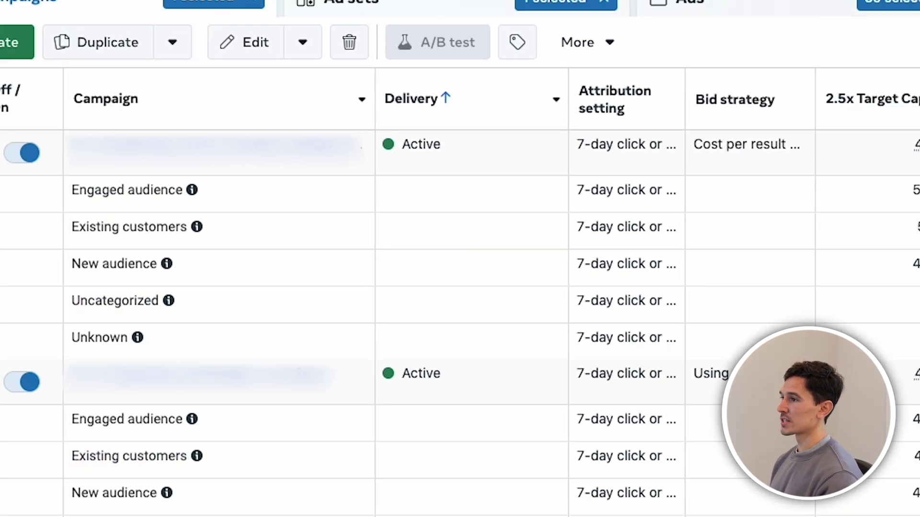
pyautogui.hscroll(5, 155, 218)
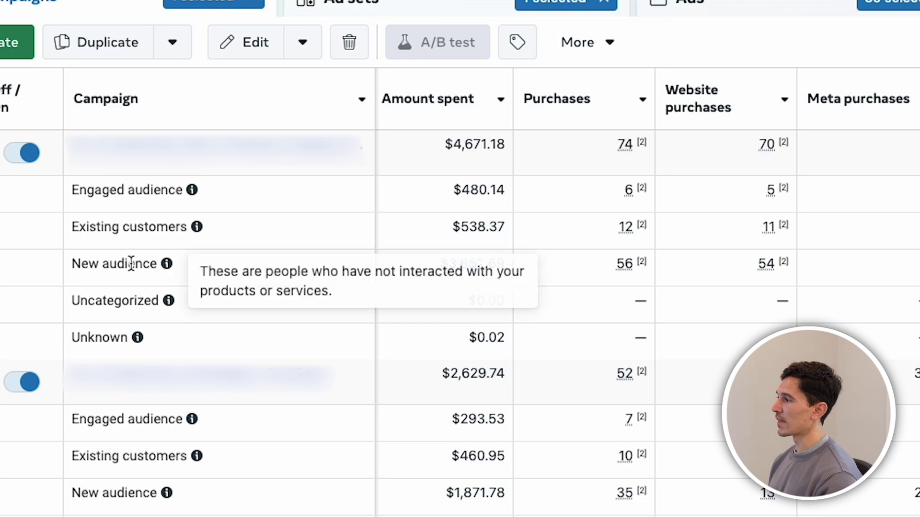